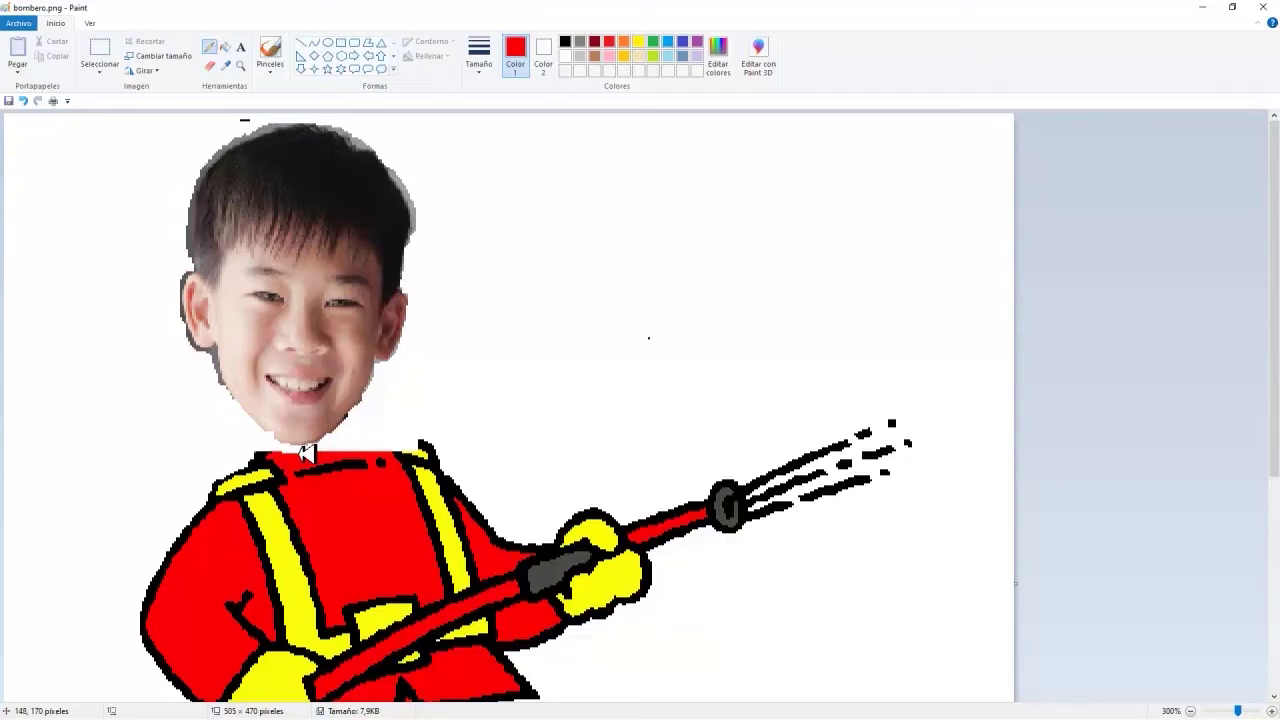
# Paint the gap between the boy's chin and the firefighter's jacket red with the thickest pencil line to form a collar
pyautogui.click(480, 60)
pyautogui.click(500, 170)
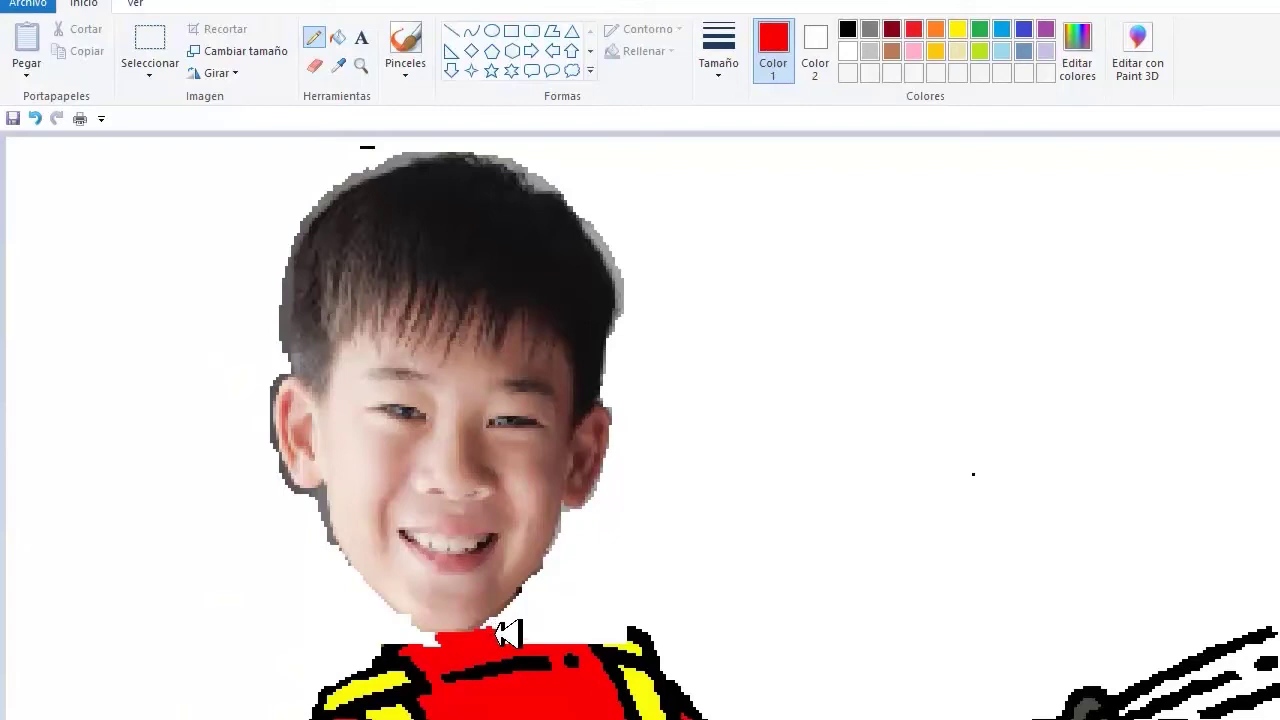
pyautogui.moveTo(500, 632); pyautogui.dragTo(580, 642)
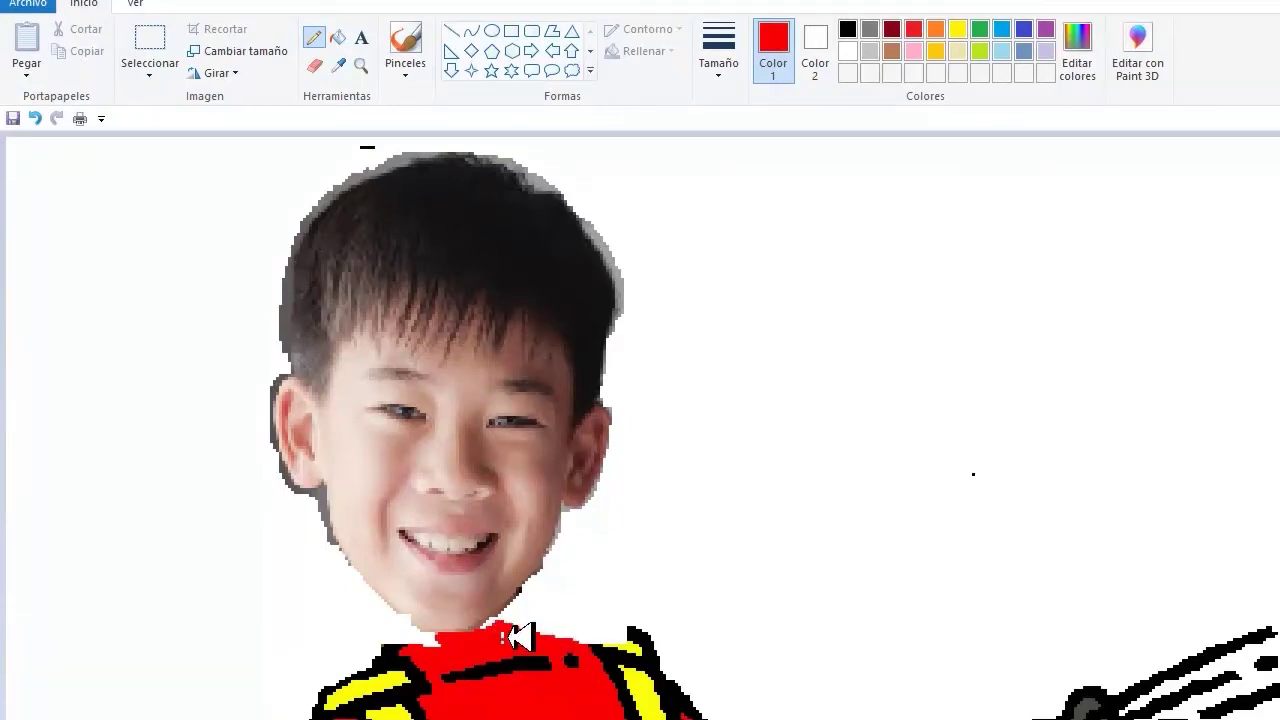
pyautogui.moveTo(505, 620)
pyautogui.mouseDown()
pyautogui.moveTo(449, 657)
pyautogui.moveTo(434, 646)
pyautogui.moveTo(445, 645)
pyautogui.mouseUp()
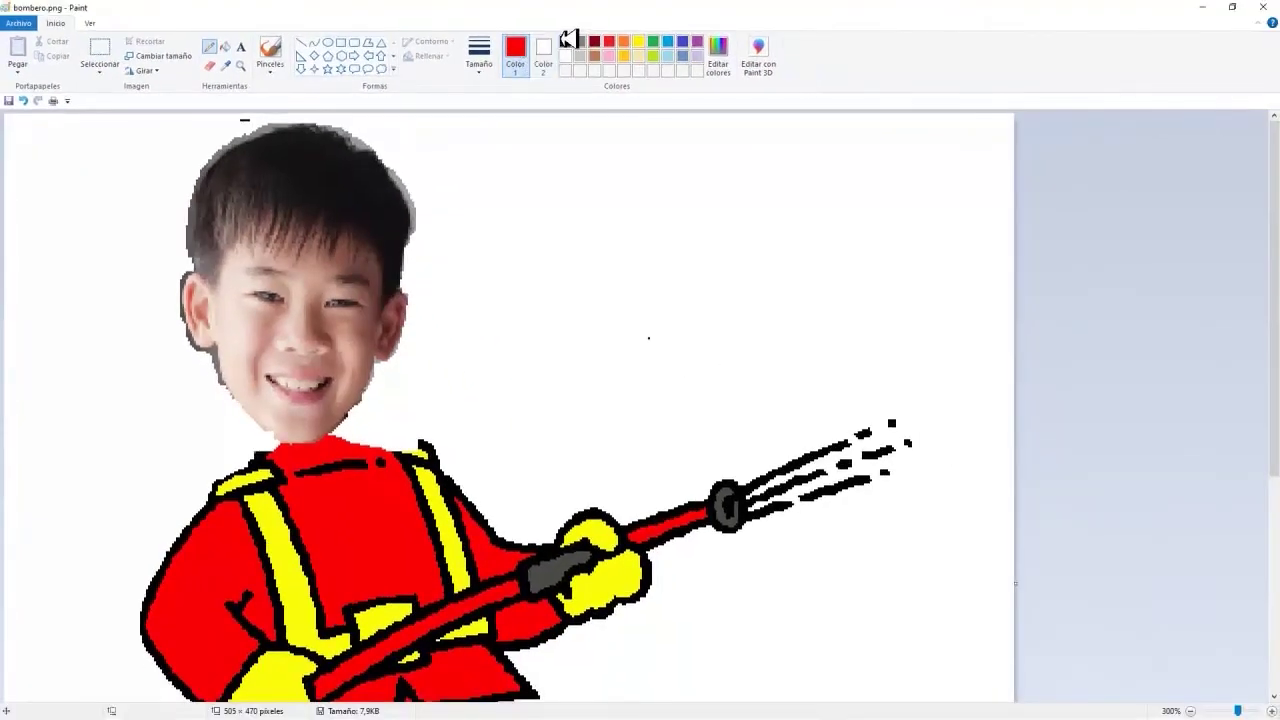
# Outline the red collar and the shoulder strap in black, using the third line thickness for the collar
pyautogui.click(757, 34)
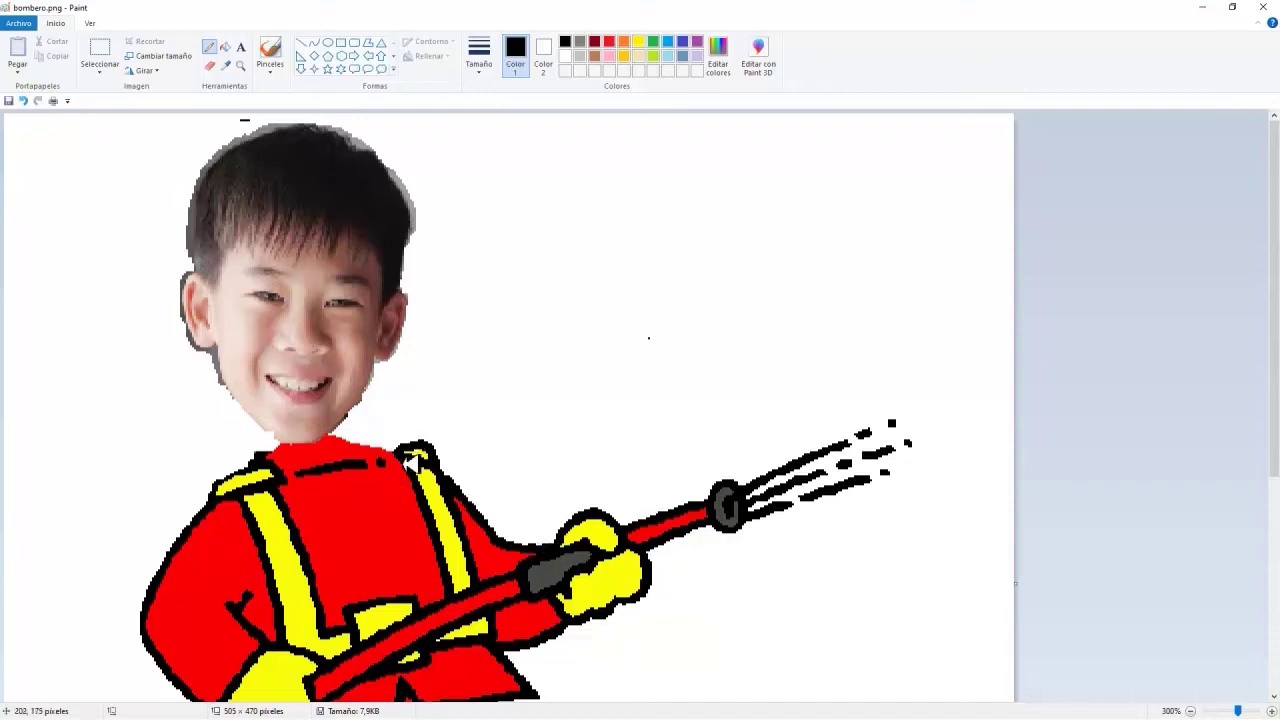
pyautogui.click(479, 58)
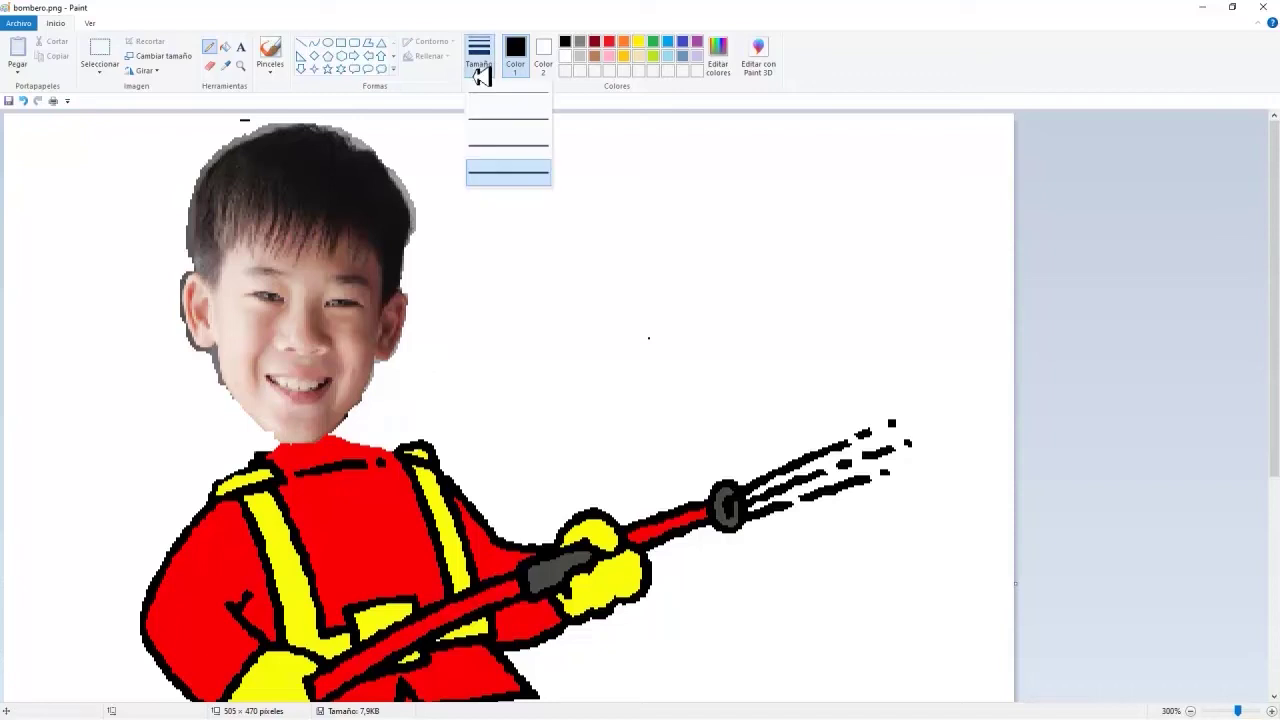
pyautogui.click(507, 144)
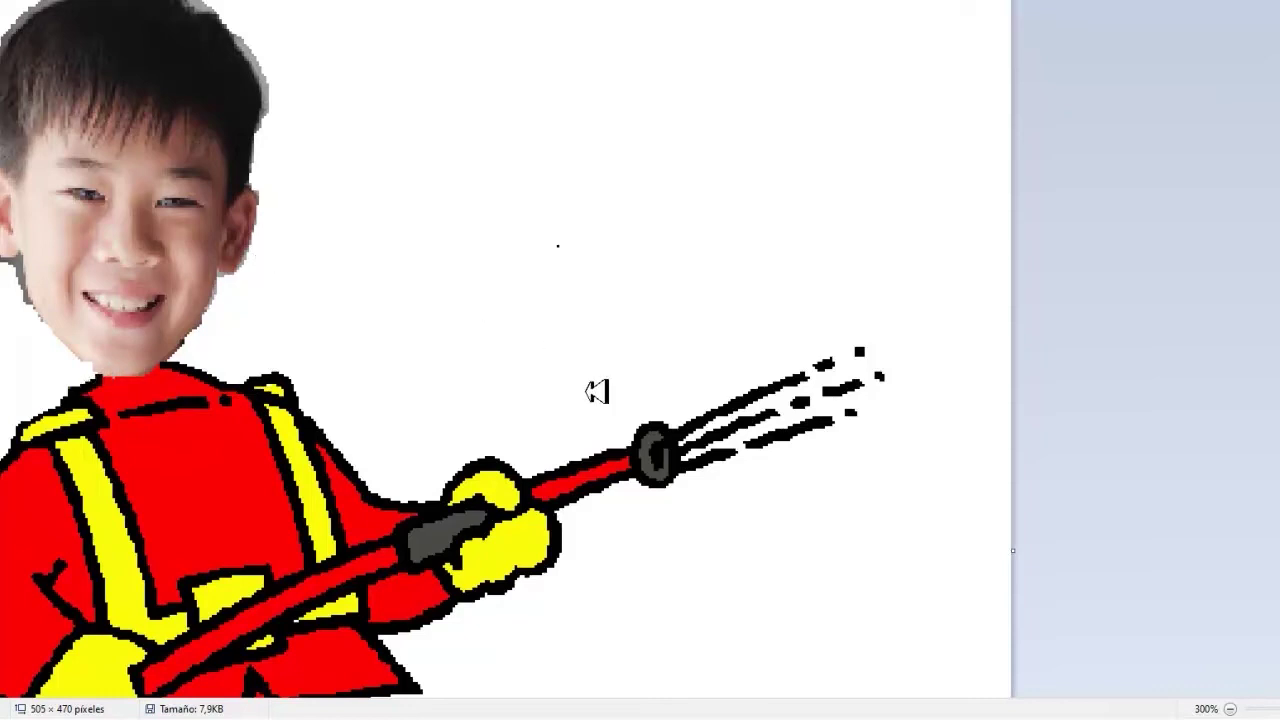
pyautogui.click(1237, 708)
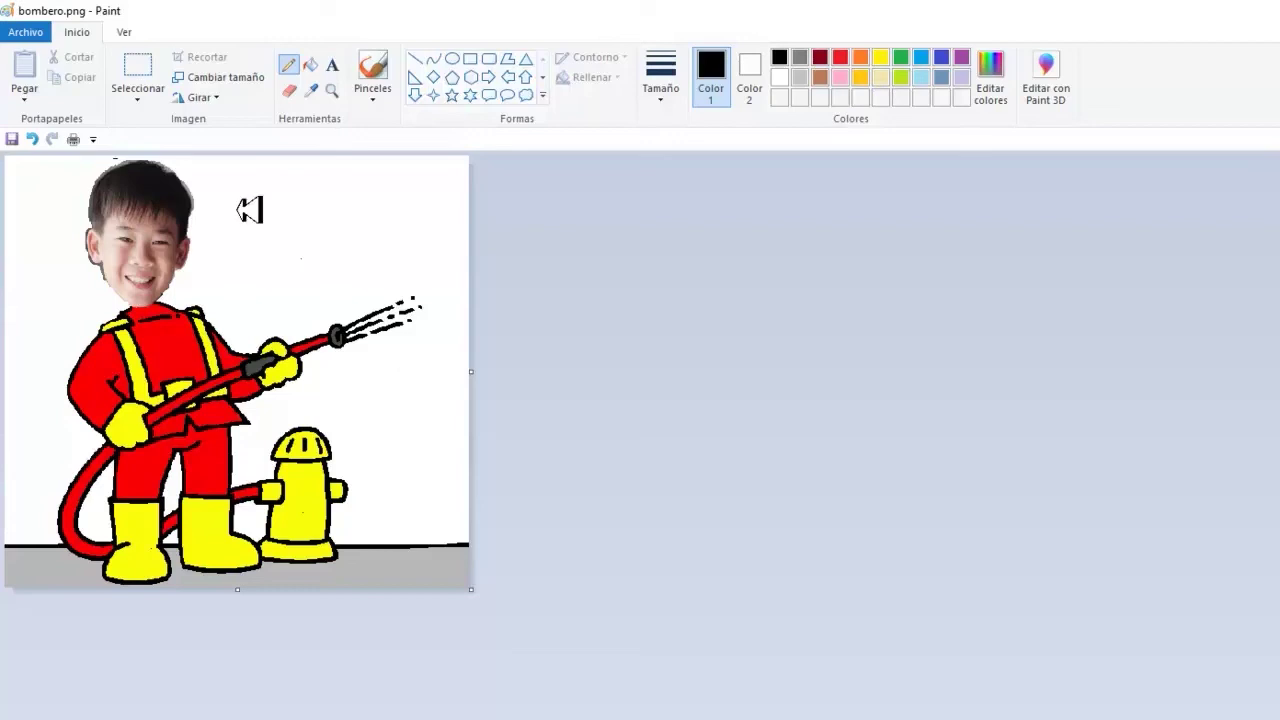
# Start a new blank image without saving the changes to bombero.png
pyautogui.click(30, 33)
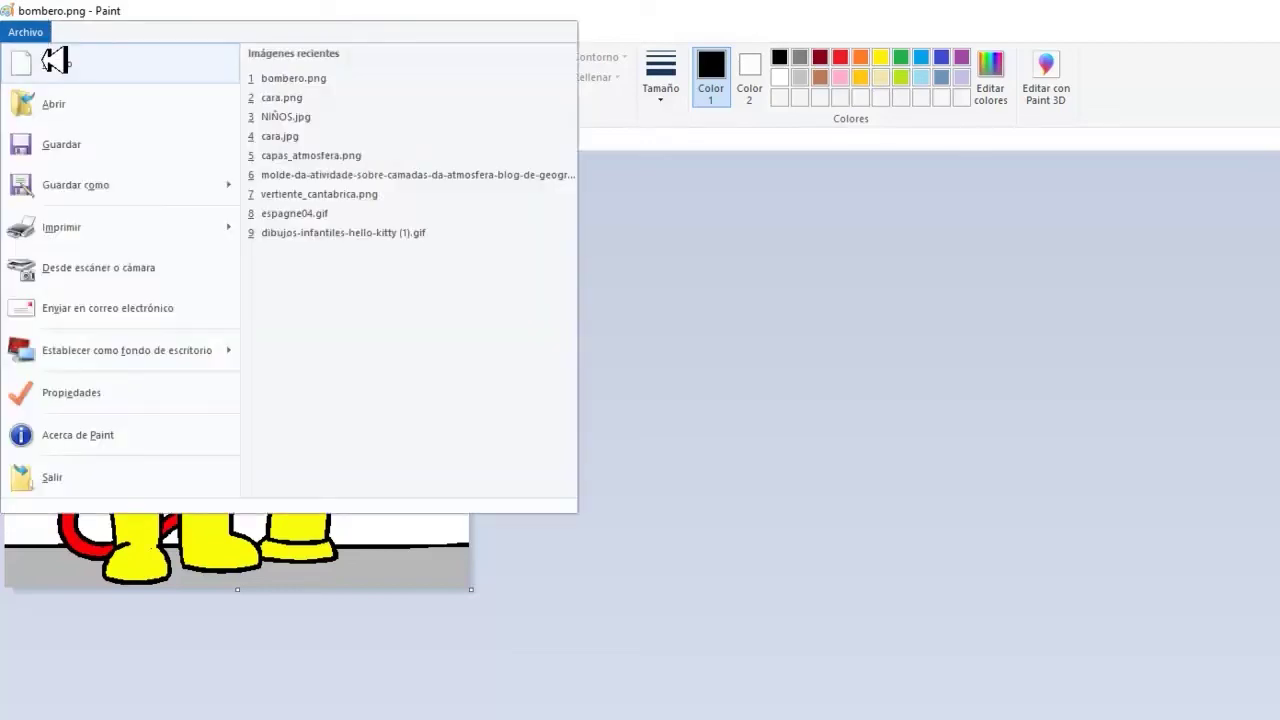
pyautogui.click(45, 60)
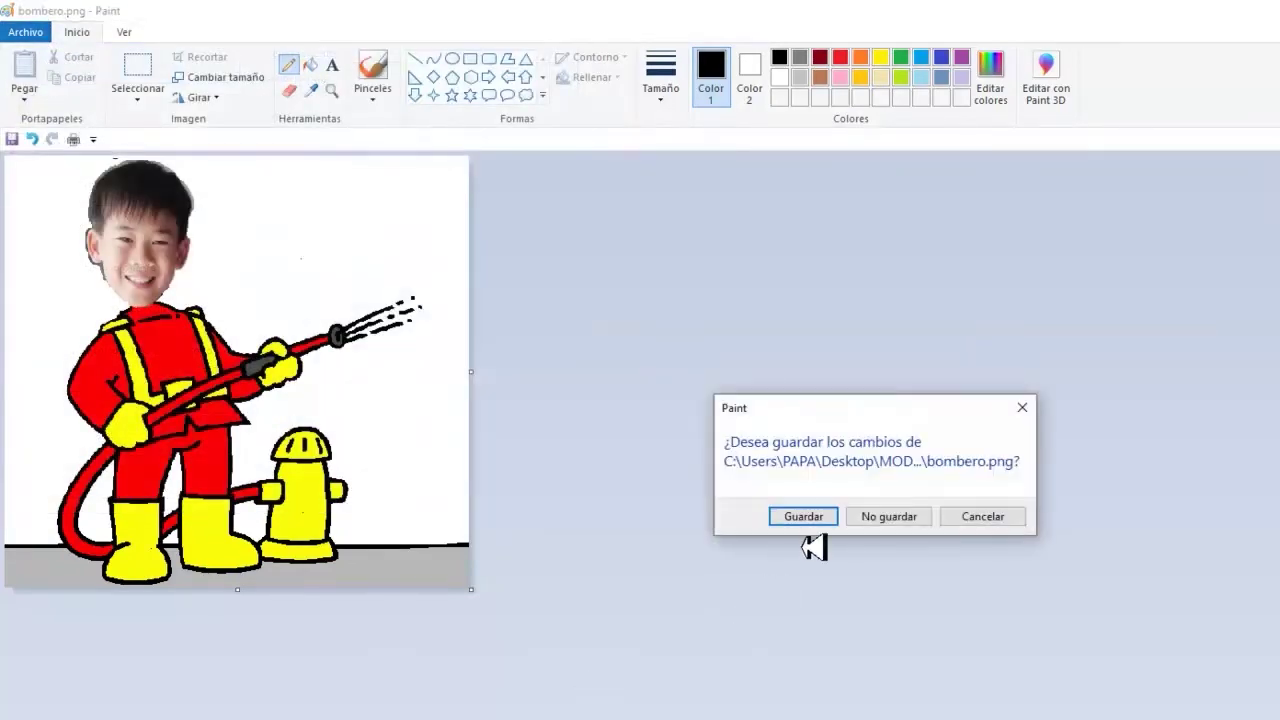
pyautogui.click(918, 516)
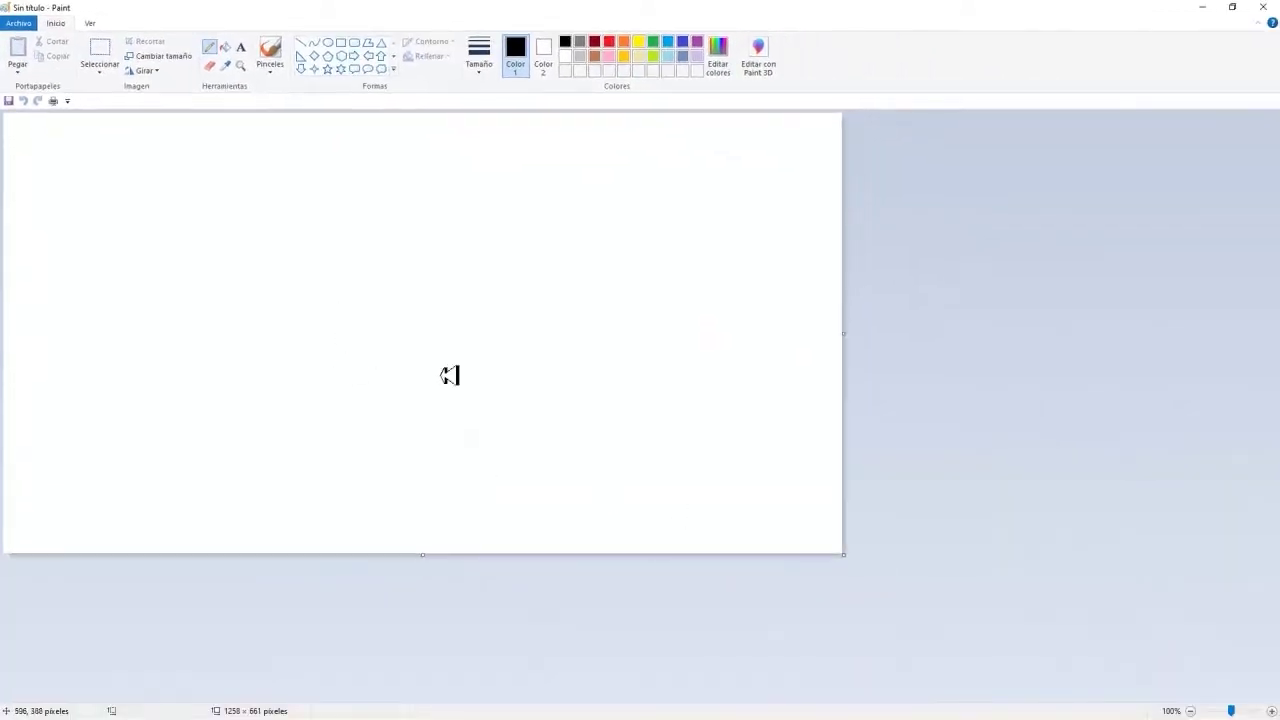
# Enlarge the blank canvas and fill it entirely with black
pyautogui.moveTo(846, 556); pyautogui.dragTo(948, 601)
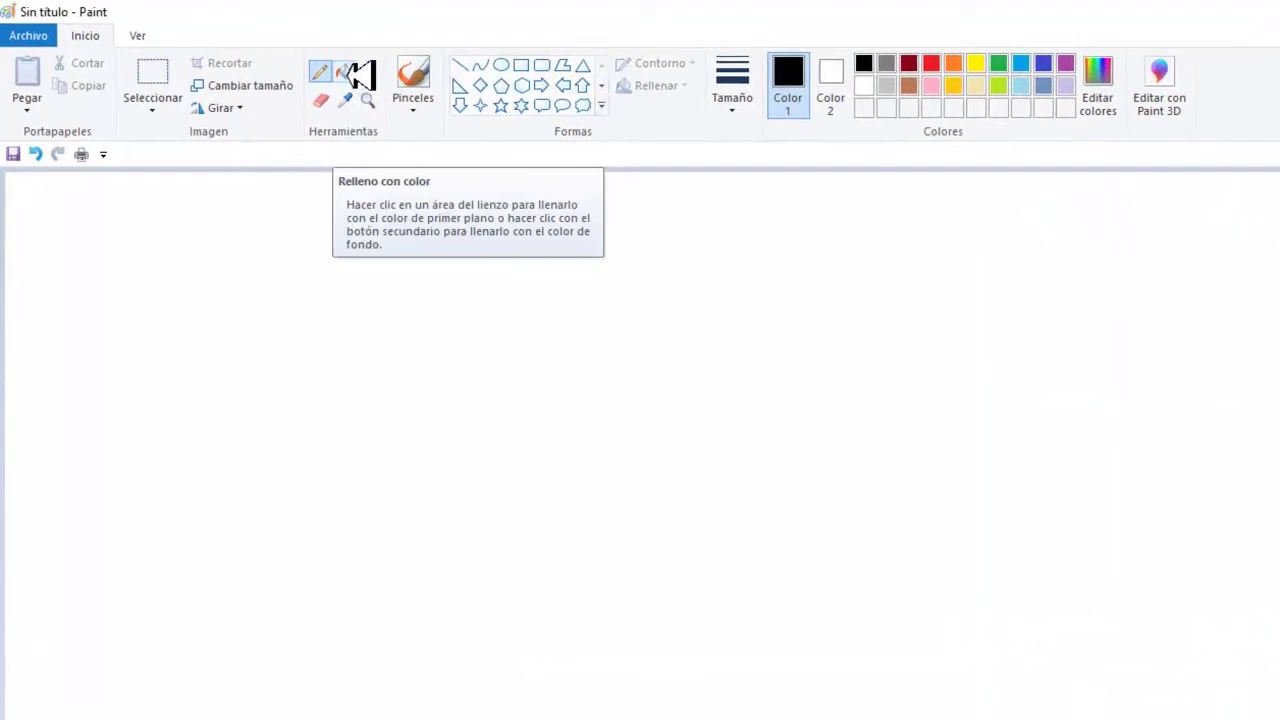
pyautogui.click(345, 72)
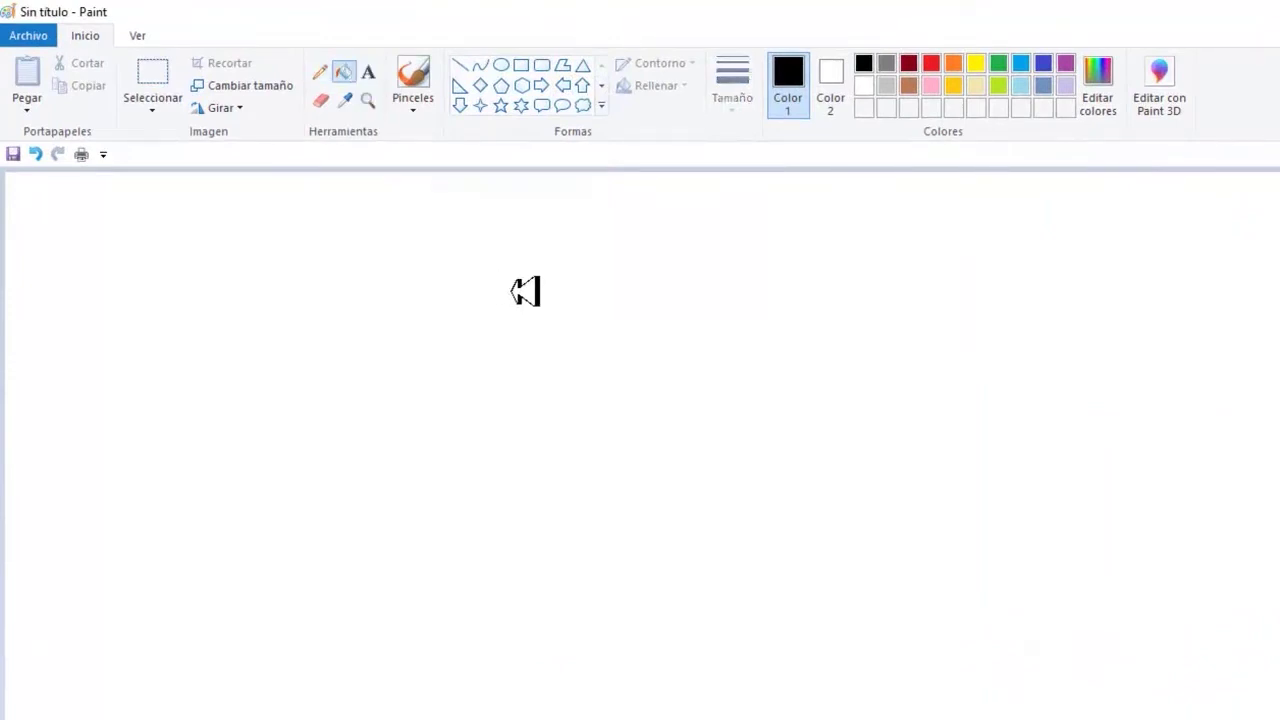
pyautogui.click(520, 290)
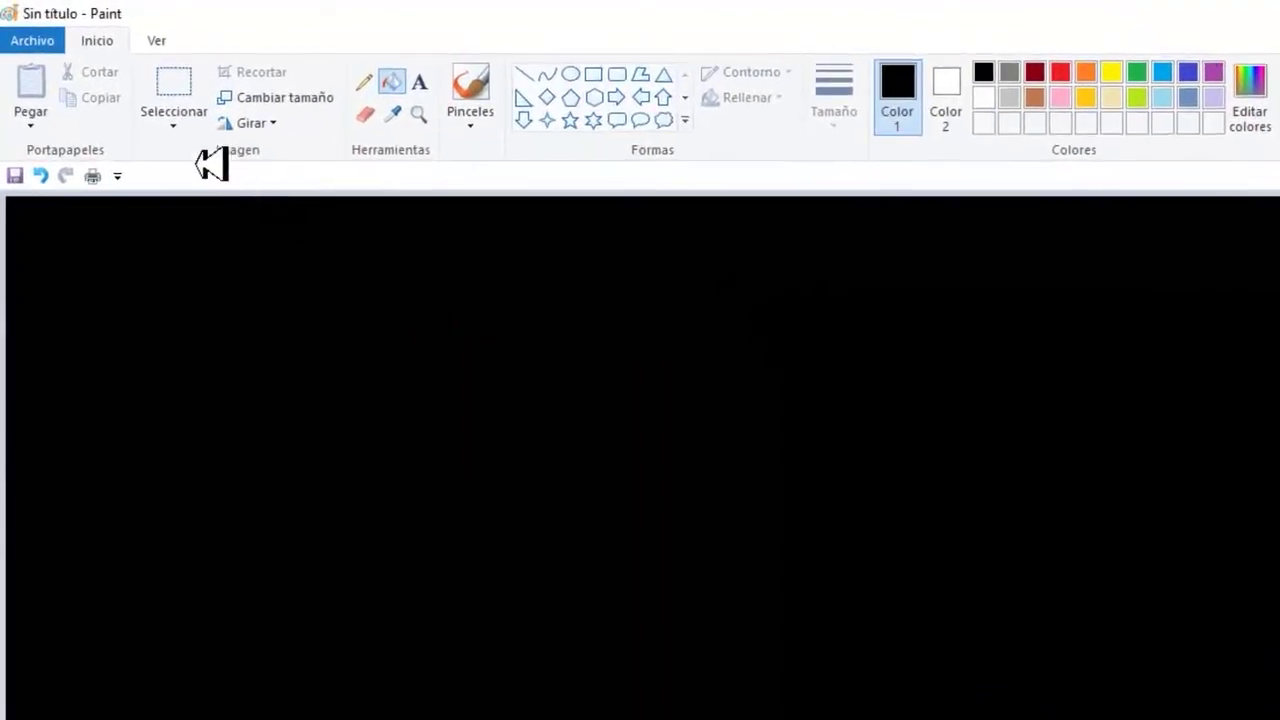
# Scribble a free-form selection of crossing zigzags over the whole black canvas and turn its enclosed areas white
pyautogui.click(186, 127)
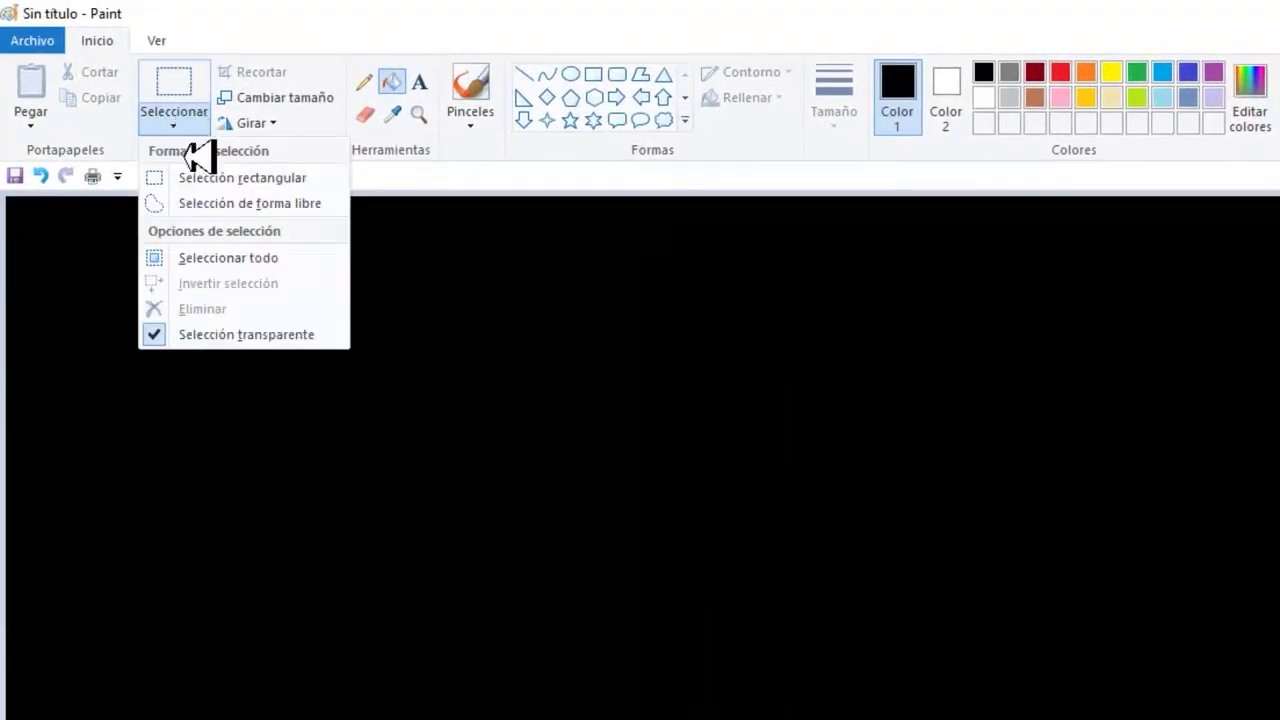
pyautogui.click(215, 203)
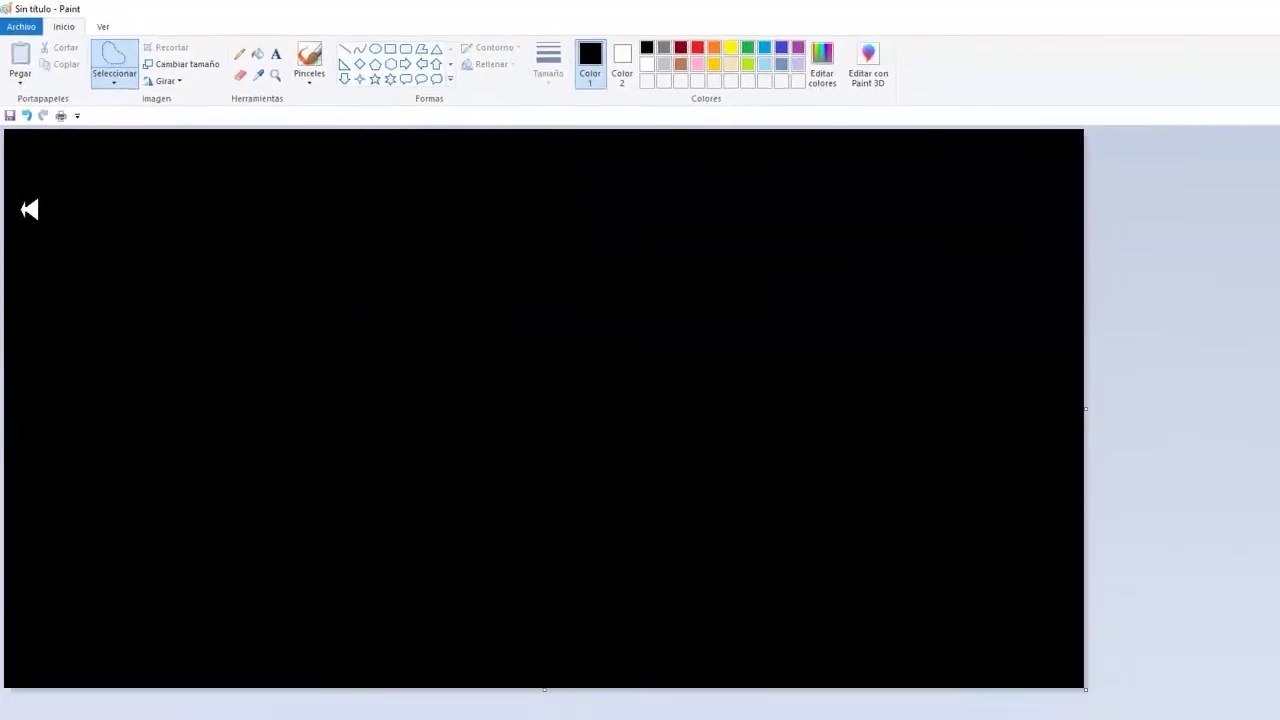
pyautogui.moveTo(8, 212)
pyautogui.mouseDown()
pyautogui.moveTo(90, 154)
pyautogui.moveTo(88, 203)
pyautogui.moveTo(33, 289)
pyautogui.moveTo(192, 151)
pyautogui.moveTo(37, 417)
pyautogui.moveTo(240, 223)
pyautogui.moveTo(243, 266)
pyautogui.moveTo(50, 549)
pyautogui.moveTo(391, 277)
pyautogui.moveTo(497, 149)
pyautogui.moveTo(400, 377)
pyautogui.moveTo(233, 603)
pyautogui.moveTo(404, 479)
pyautogui.mouseUp()
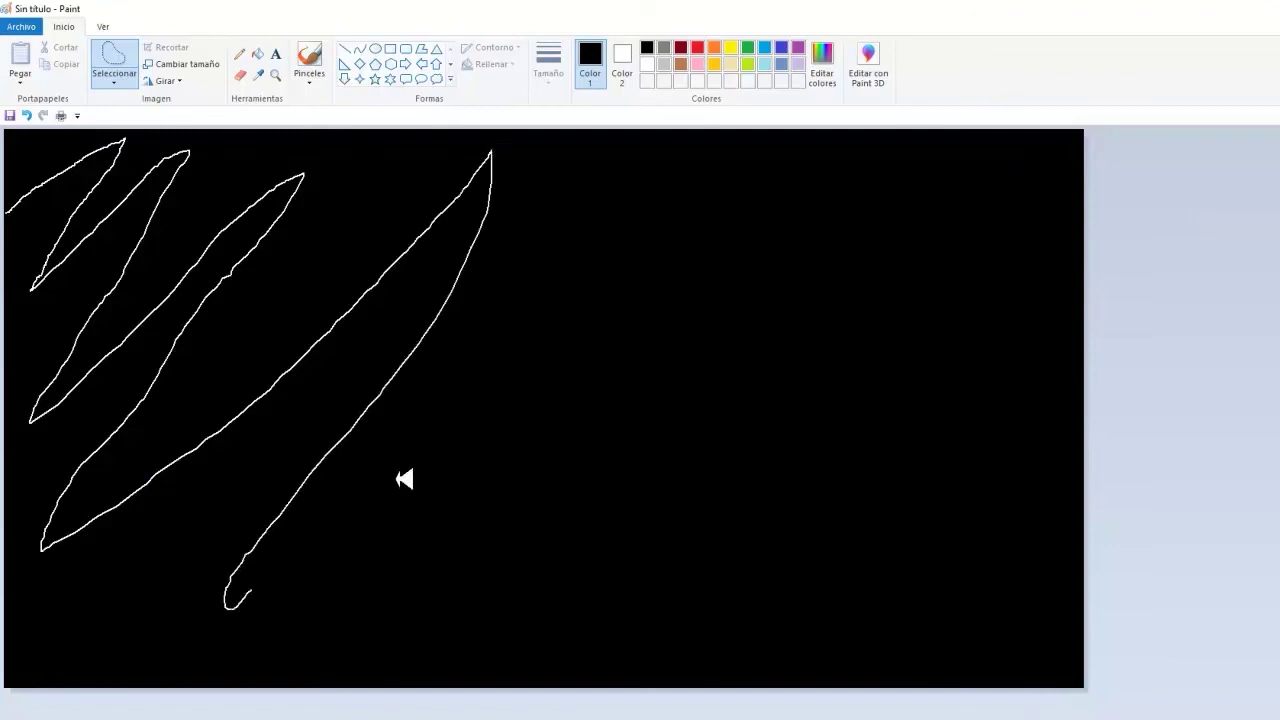
pyautogui.moveTo(583, 253); pyautogui.dragTo(650, 190)
pyautogui.moveTo(474, 534)
pyautogui.mouseDown()
pyautogui.moveTo(452, 612)
pyautogui.moveTo(660, 389)
pyautogui.mouseUp()
pyautogui.moveTo(820, 206)
pyautogui.mouseDown()
pyautogui.moveTo(787, 352)
pyautogui.moveTo(718, 522)
pyautogui.moveTo(713, 606)
pyautogui.mouseUp()
pyautogui.moveTo(911, 247); pyautogui.dragTo(929, 350)
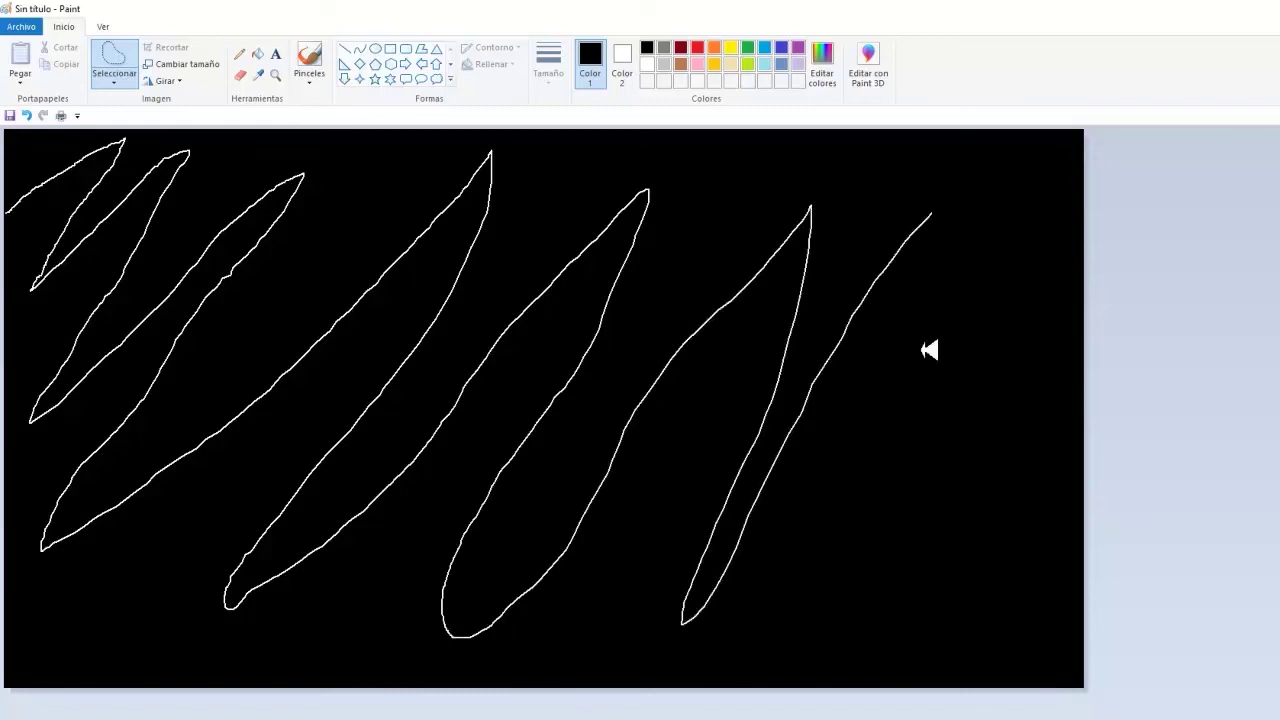
pyautogui.moveTo(862, 610); pyautogui.dragTo(945, 472)
pyautogui.moveTo(1006, 579); pyautogui.dragTo(994, 641)
pyautogui.moveTo(998, 208)
pyautogui.mouseDown()
pyautogui.moveTo(757, 477)
pyautogui.moveTo(729, 337)
pyautogui.moveTo(555, 511)
pyautogui.mouseUp()
pyautogui.moveTo(452, 415); pyautogui.dragTo(372, 493)
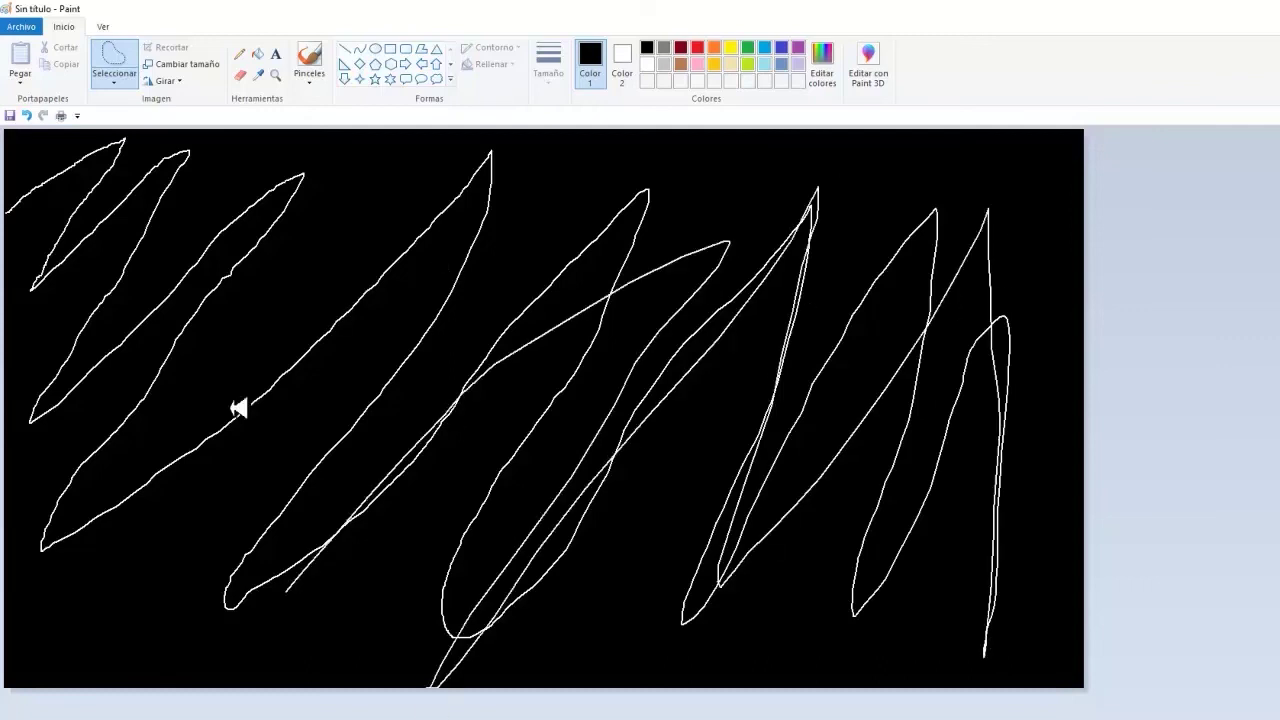
pyautogui.moveTo(70, 304)
pyautogui.mouseDown()
pyautogui.moveTo(163, 166)
pyautogui.moveTo(317, 217)
pyautogui.moveTo(117, 594)
pyautogui.moveTo(354, 365)
pyautogui.mouseUp()
pyautogui.moveTo(396, 520)
pyautogui.mouseDown()
pyautogui.moveTo(600, 274)
pyautogui.moveTo(443, 668)
pyautogui.moveTo(653, 476)
pyautogui.mouseUp()
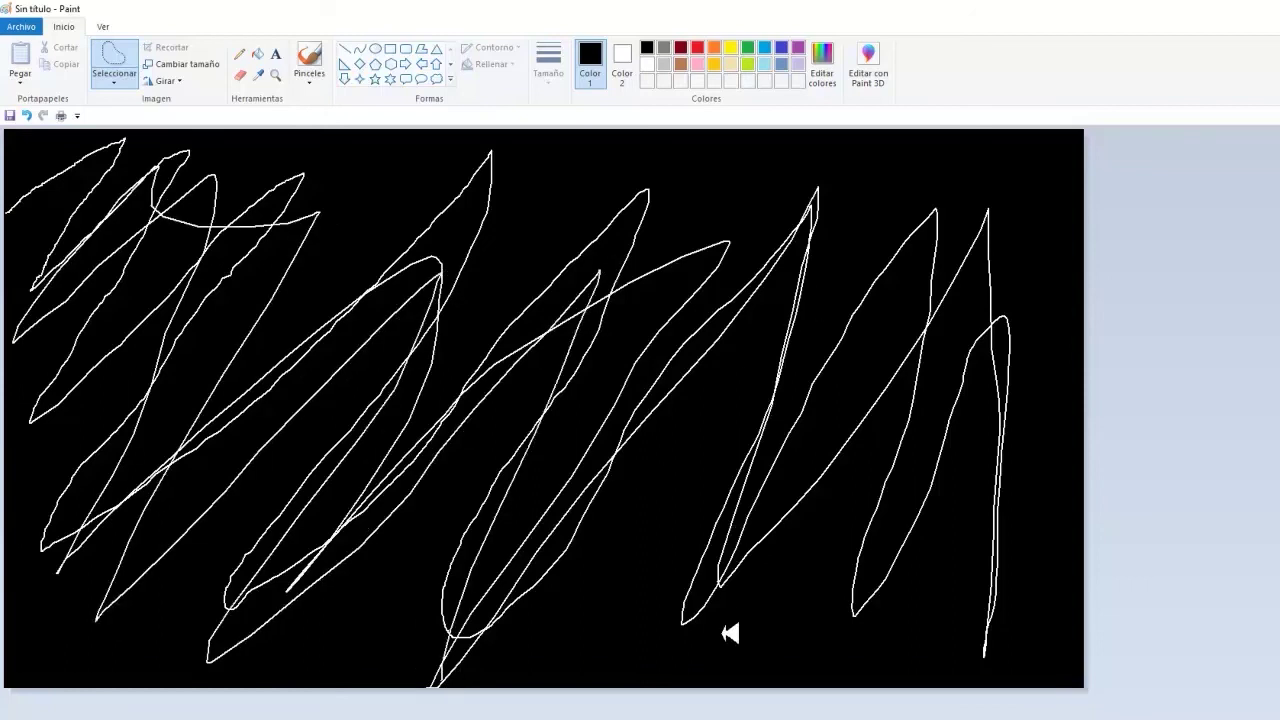
pyautogui.moveTo(926, 645)
pyautogui.mouseDown()
pyautogui.moveTo(1083, 420)
pyautogui.moveTo(960, 378)
pyautogui.mouseUp()
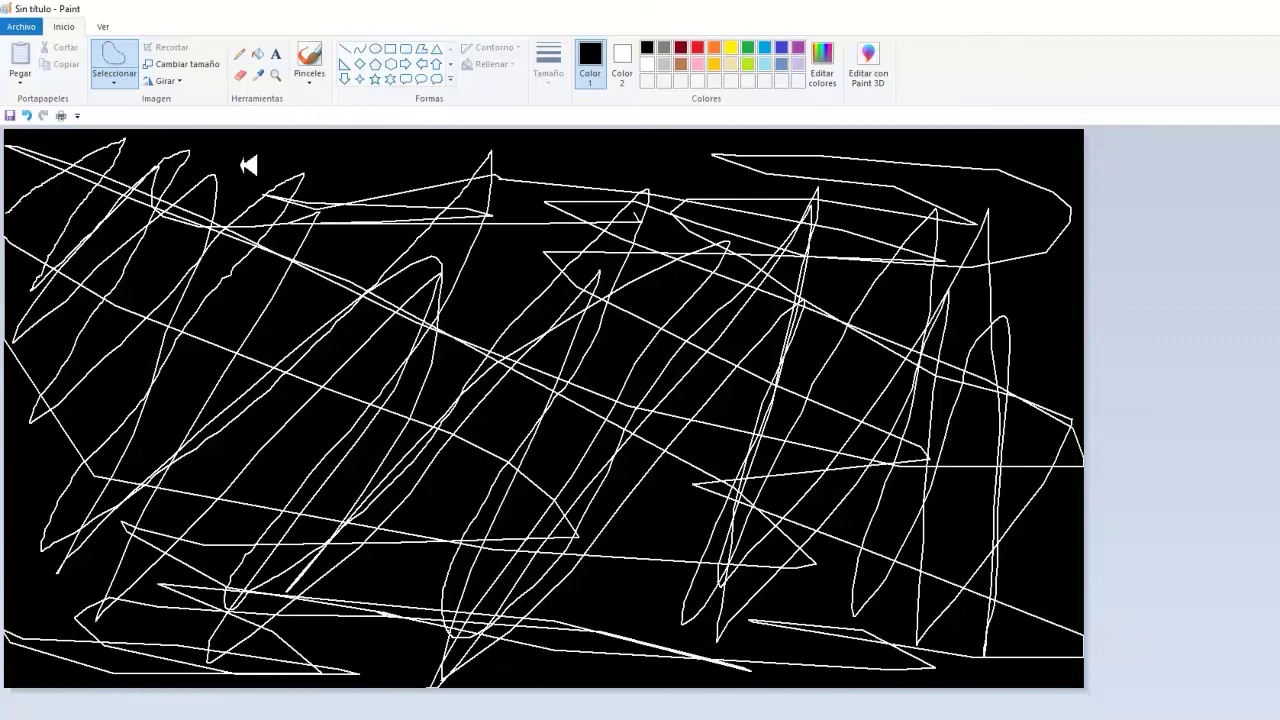
pyautogui.moveTo(248, 165); pyautogui.dragTo(244, 216)
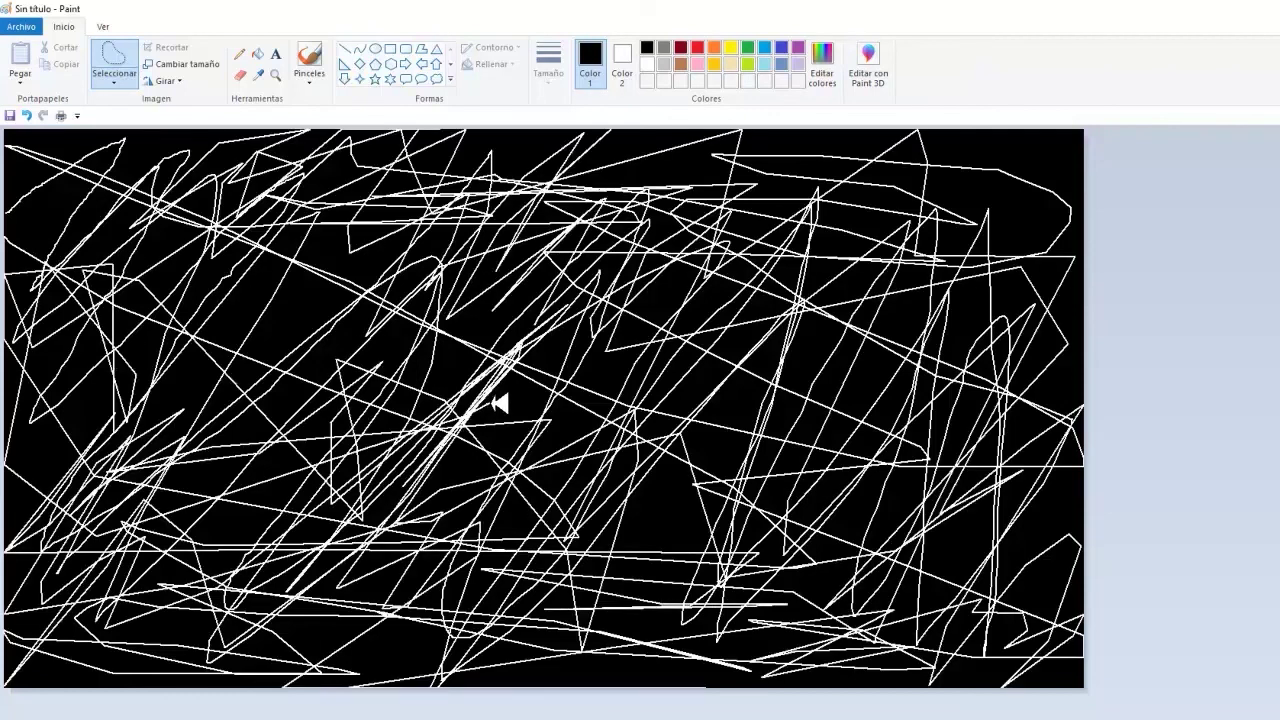
pyautogui.hotkey('ctrl', 'z')
pyautogui.hotkey('ctrl', 'a')
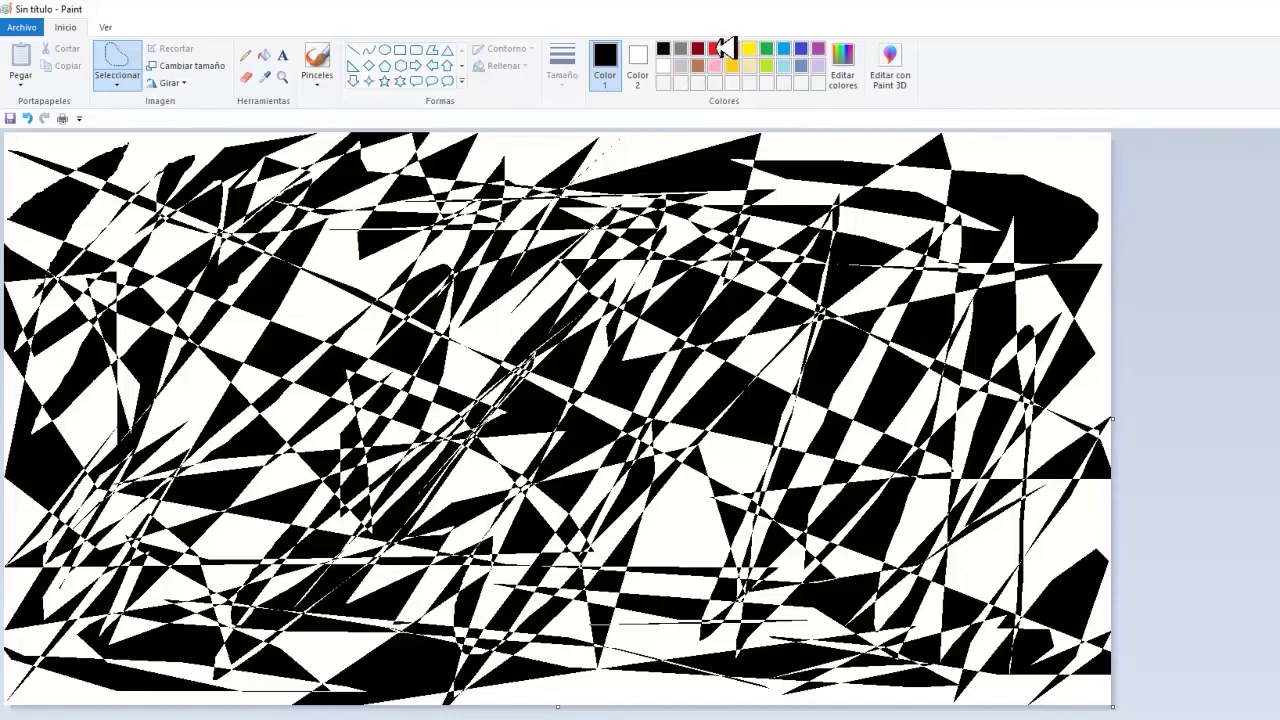
# Fill the connected white shapes in the lower-left part of the pattern with red
pyautogui.click(264, 55)
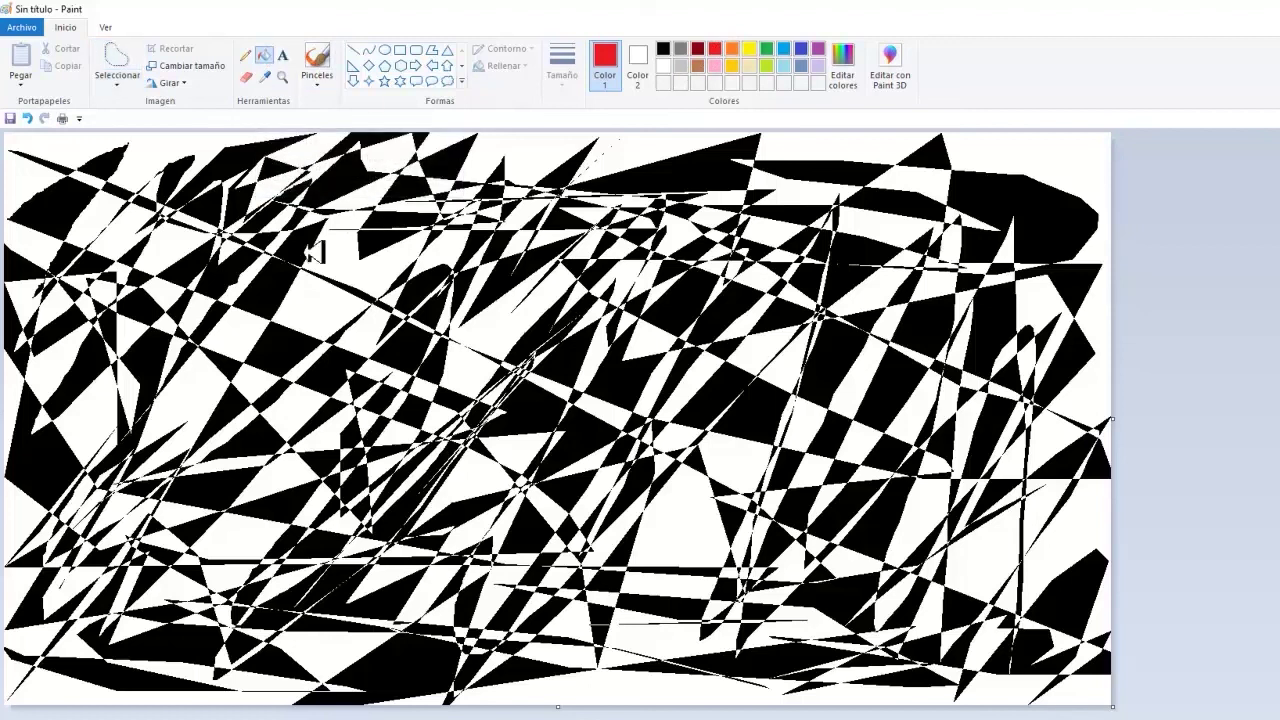
pyautogui.click(333, 310)
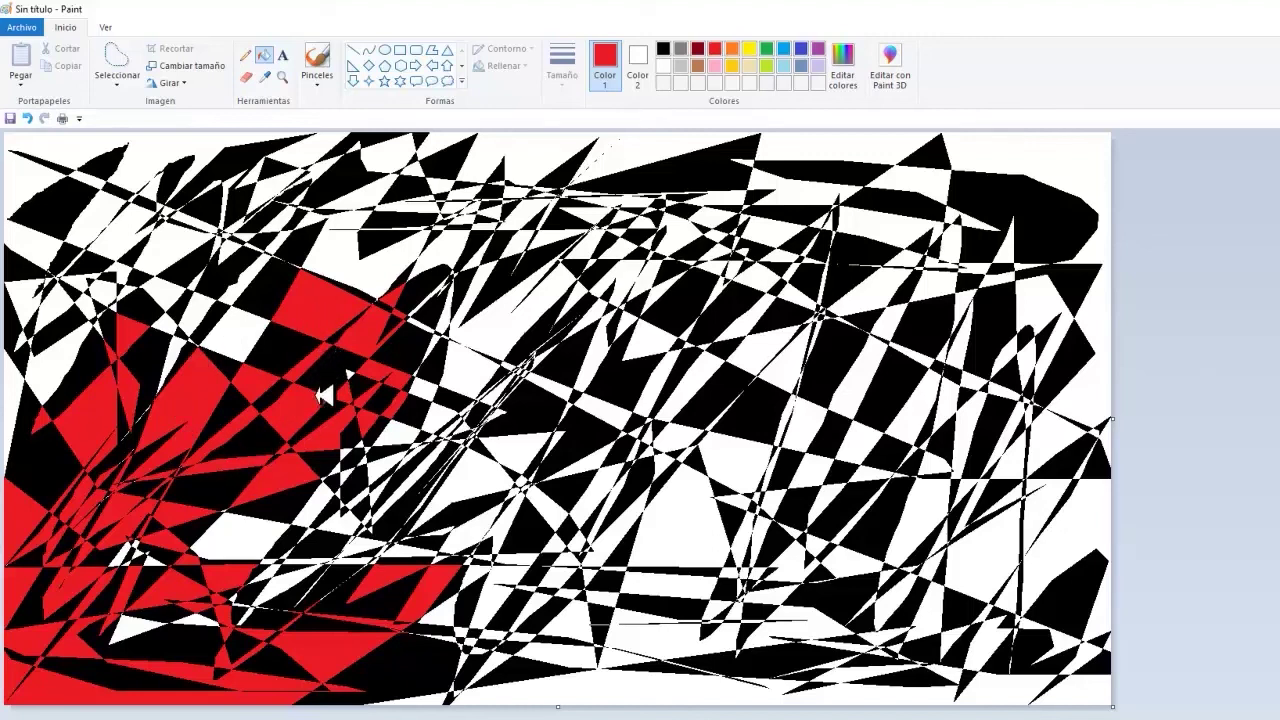
# Magnify the upper-left part of the pattern and examine the corners where the red and white shapes meet
pyautogui.click(283, 77)
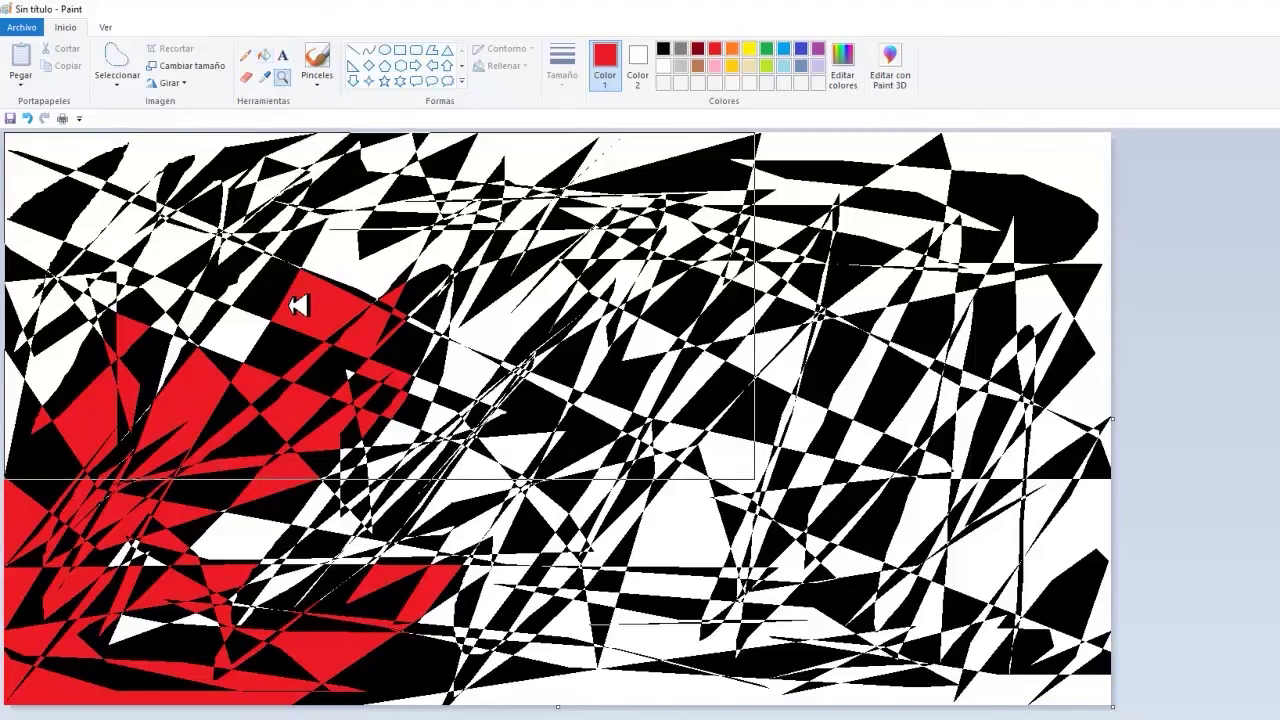
pyautogui.click(298, 305)
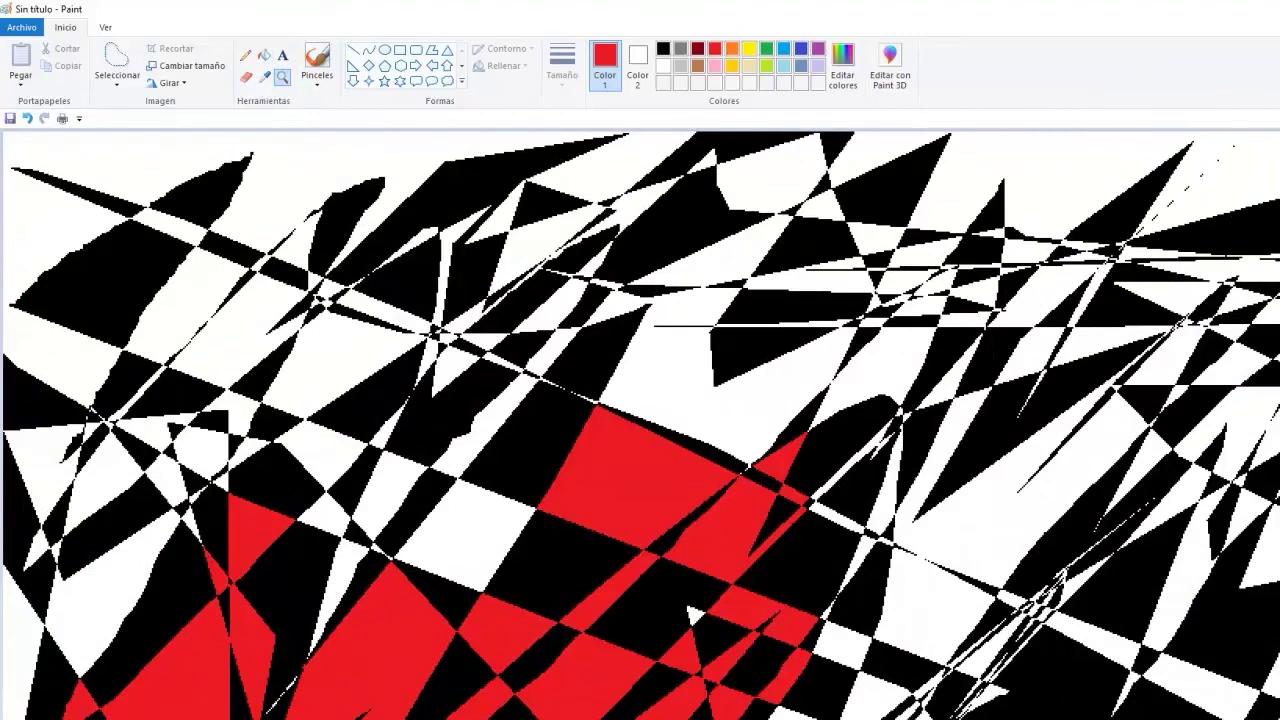
pyautogui.scroll(-3, 640, 425)
pyautogui.scroll(4, 640, 425)
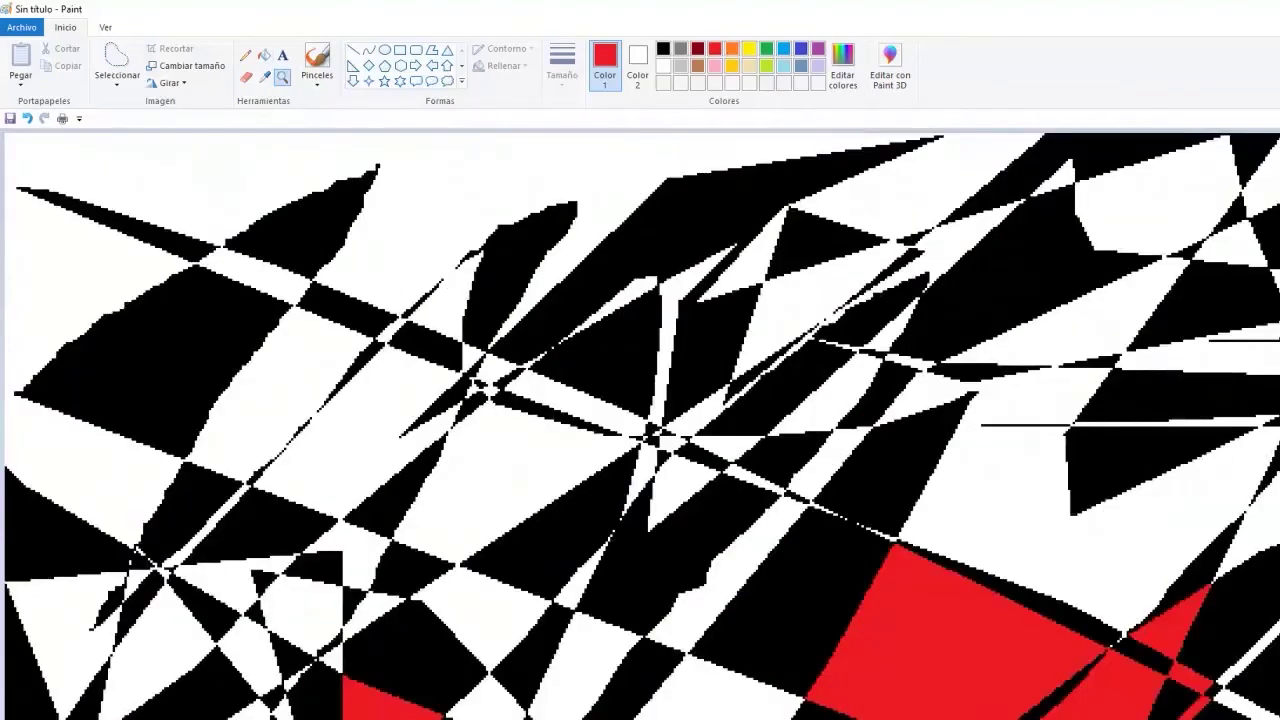
pyautogui.scroll(-2, 640, 424)
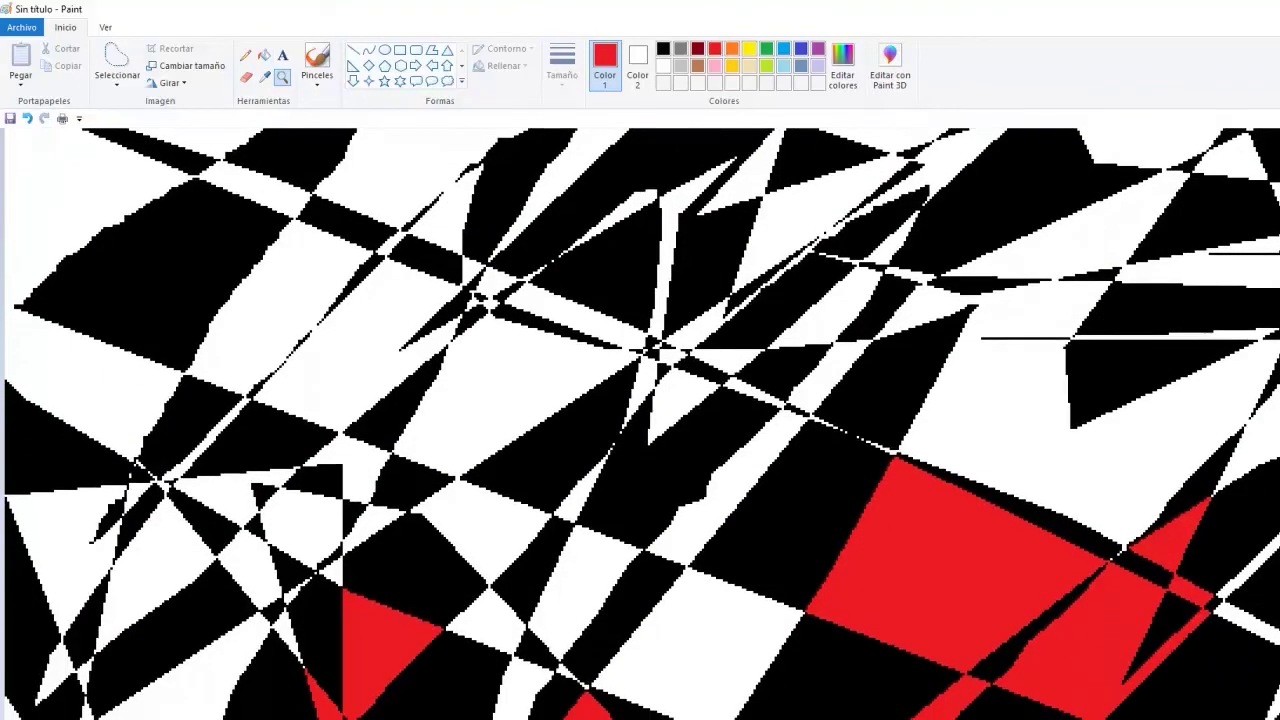
pyautogui.scroll(-3, 640, 424)
pyautogui.click(480, 410)
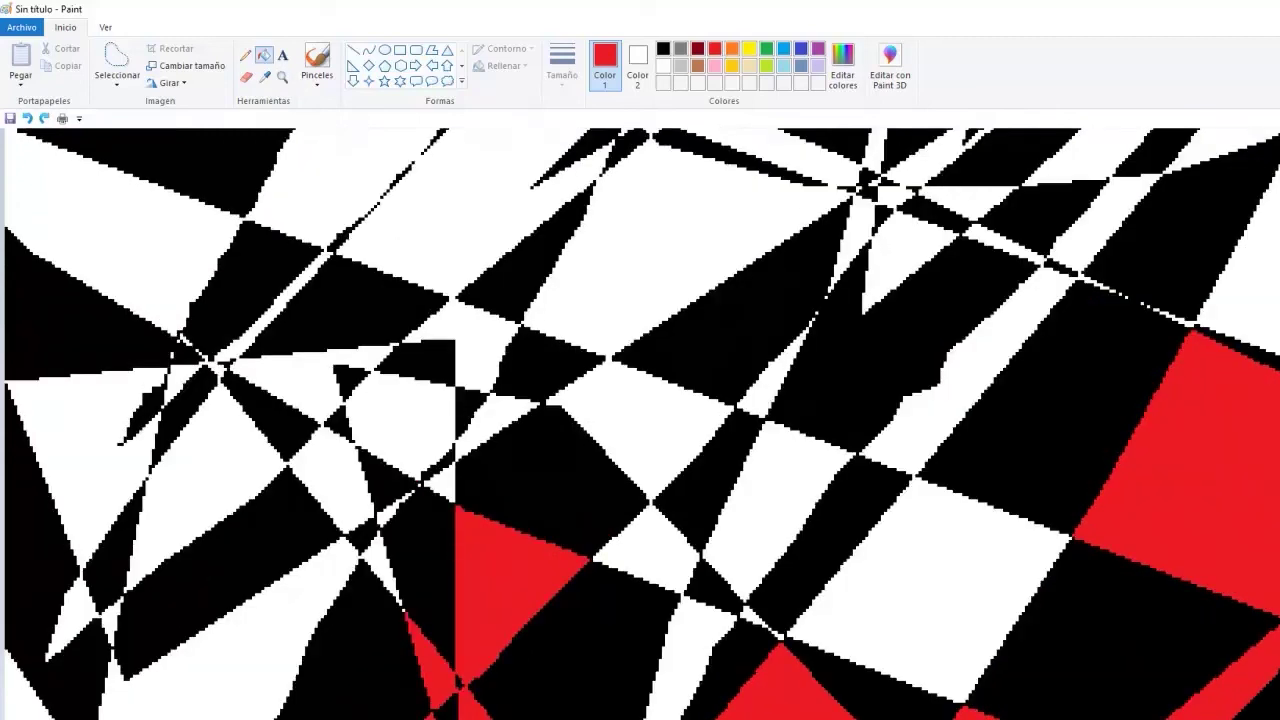